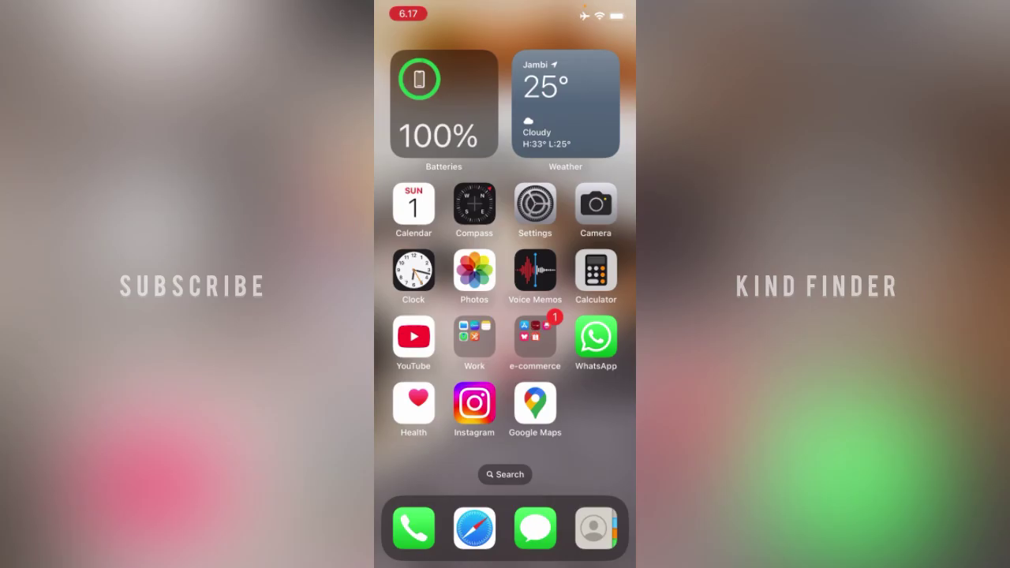
Step: Launch WhatsApp, look over the contact's transcribed voice note, then leave the chat for Settings
{"action": "left_click", "coordinate": [595, 338]}
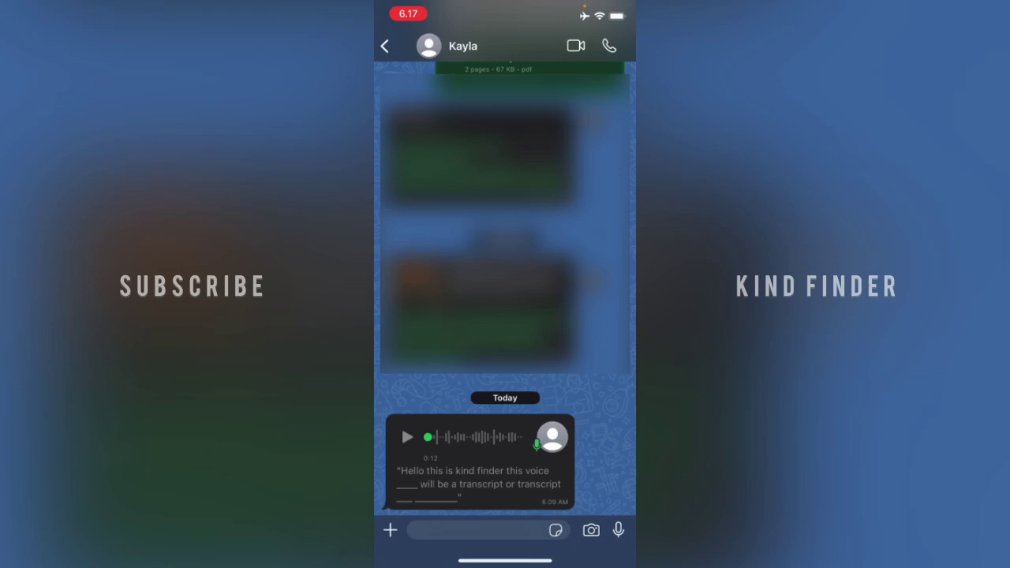
{"action": "scroll", "coordinate": [505, 283], "scroll_direction": "up", "scroll_amount": 3}
{"action": "left_click", "coordinate": [385, 45]}
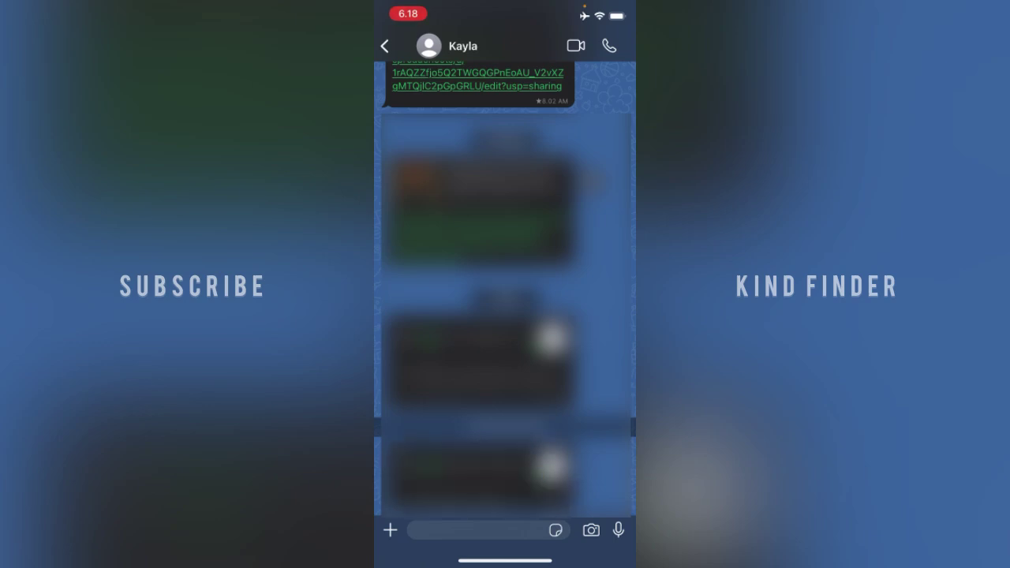
{"action": "scroll", "coordinate": [504, 300], "scroll_direction": "down", "scroll_amount": 1}
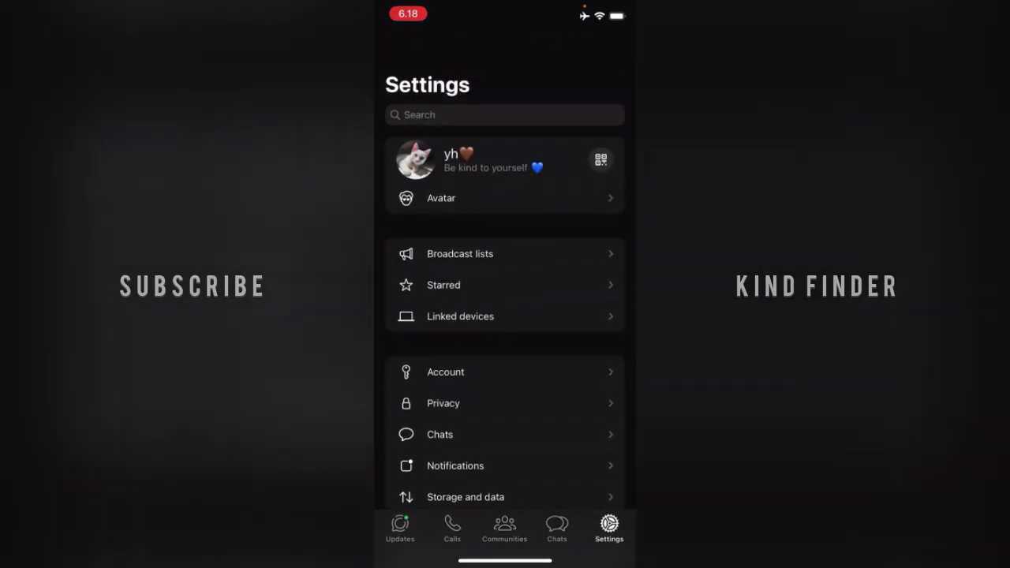
Step: Open the Chats section of WhatsApp Settings
{"action": "left_click", "coordinate": [439, 434]}
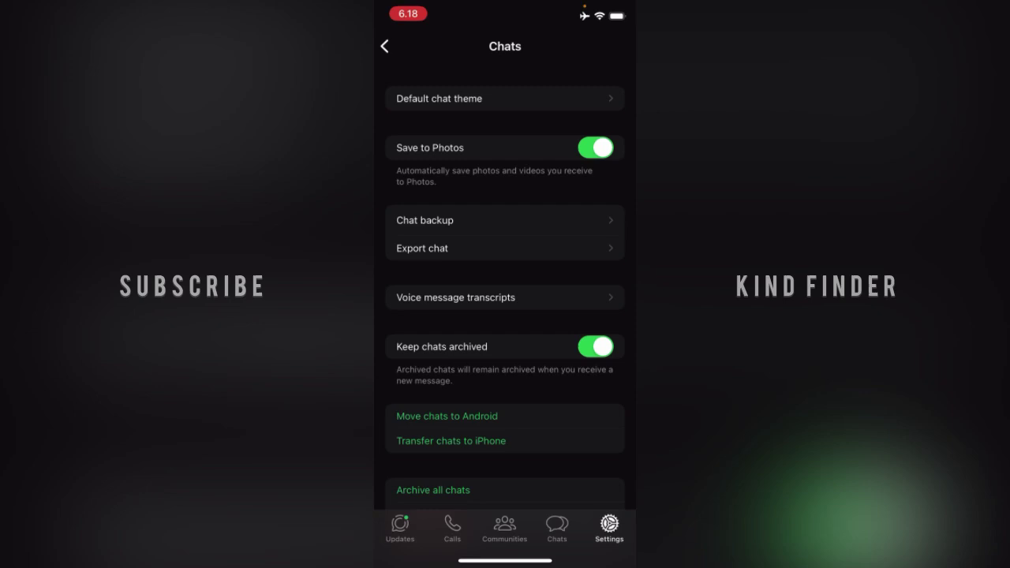
Step: Set Receive transcripts under Voice message transcripts to Never
{"action": "left_click", "coordinate": [455, 298]}
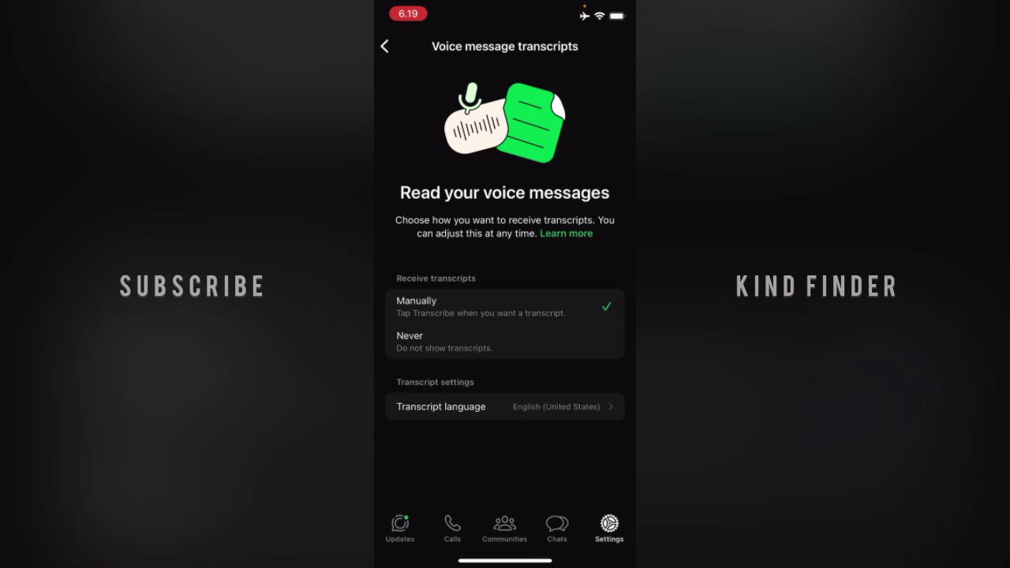
{"action": "left_click", "coordinate": [473, 341]}
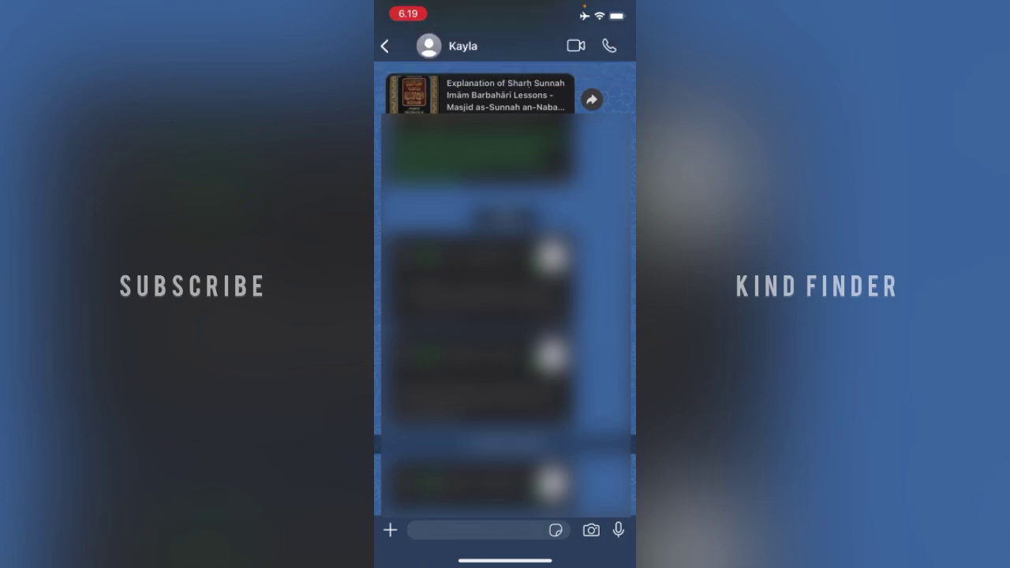
Step: Scroll through the contact's conversation to check the voice notes without transcripts
{"action": "scroll", "coordinate": [505, 315], "scroll_direction": "down", "scroll_amount": 1}
Step: Close WhatsApp and return to the iOS Home Screen
{"action": "left_click_drag", "start_coordinate": [504, 560], "coordinate": [504, 355]}
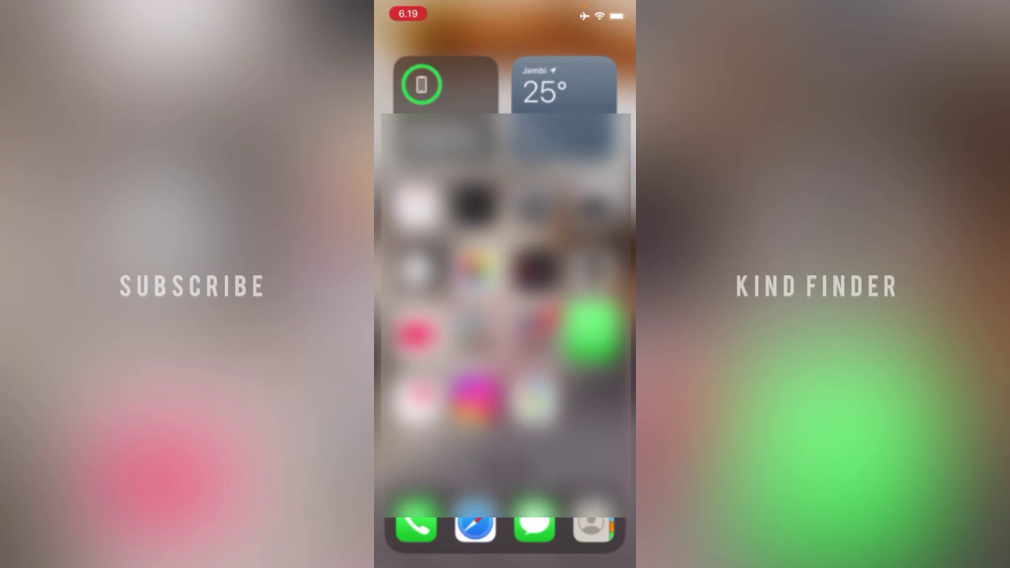